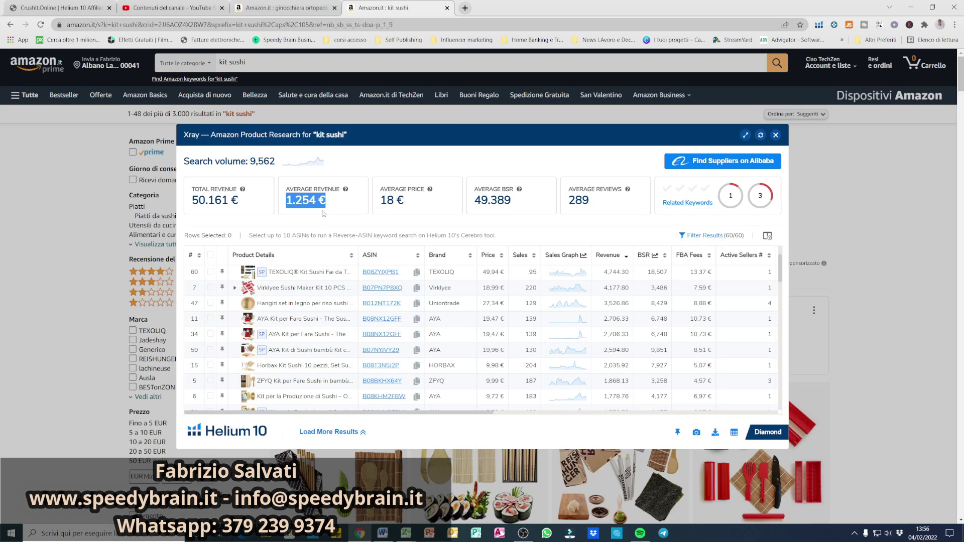
Switch to the Amazon results for "ginocchiera ortopedica" and examine their Xray product research figures
{"action": "left_click", "coordinate": [334, 215]}
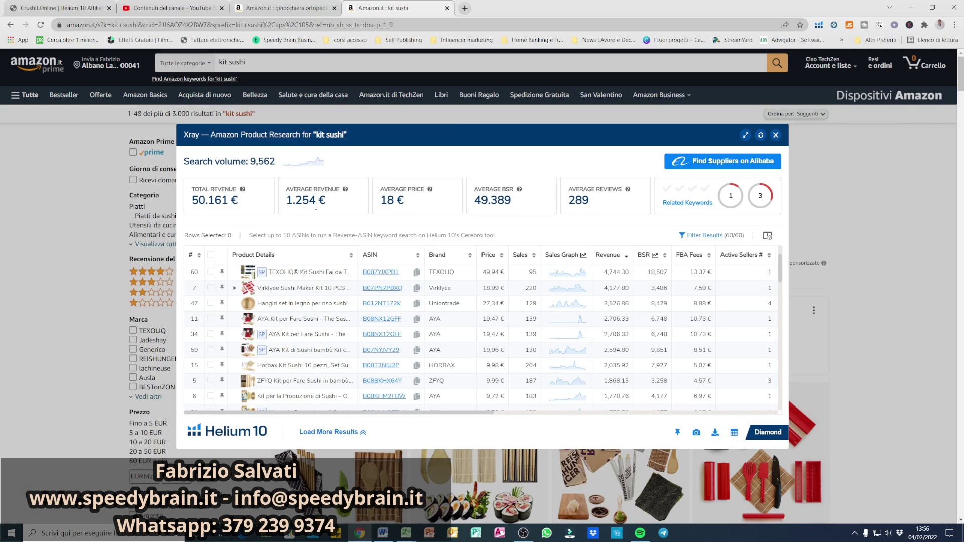
{"action": "left_click", "coordinate": [286, 5]}
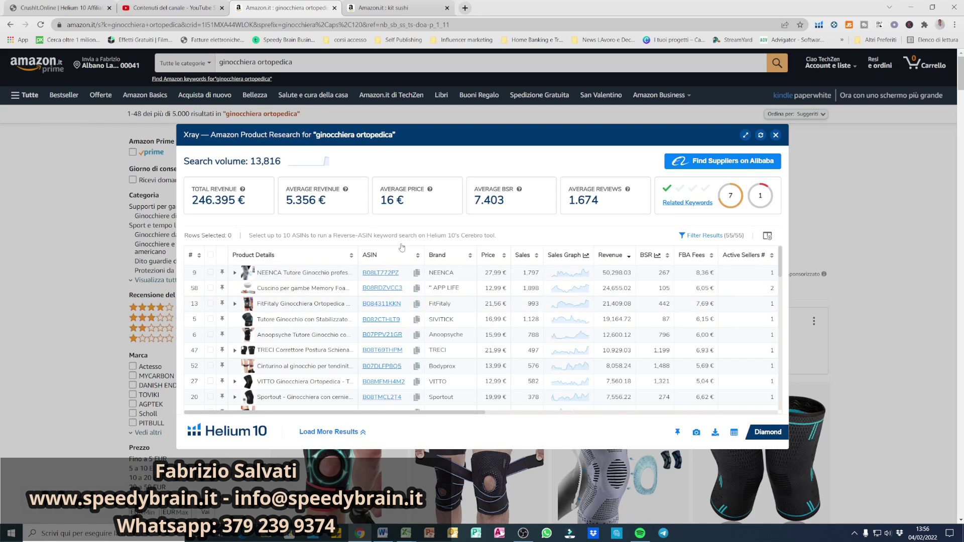
{"action": "mouse_move", "coordinate": [386, 290]}
Switch to the Business Plan Forfettario workbook in Excel and bring the Scenario Medio sales forecast into view
{"action": "mouse_move", "coordinate": [406, 533]}
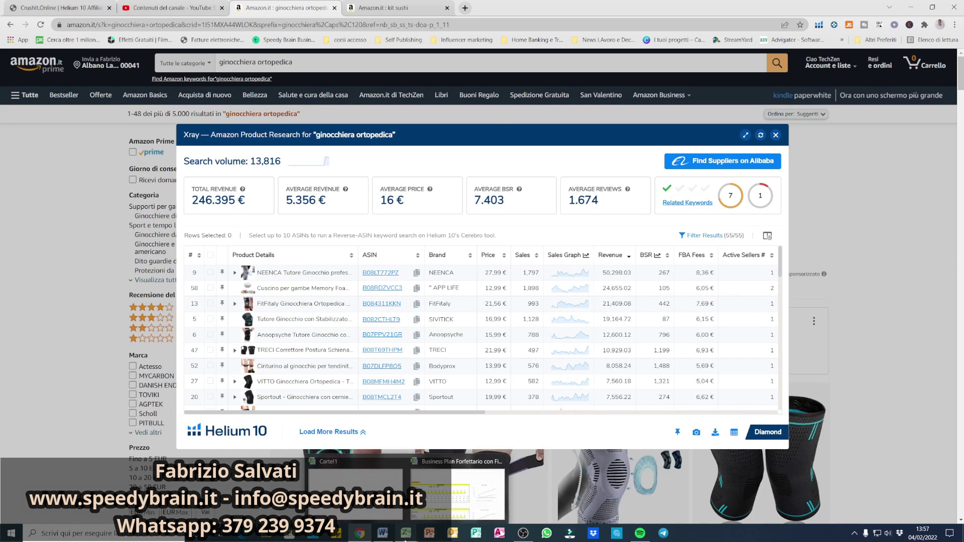
{"action": "left_click", "coordinate": [435, 520]}
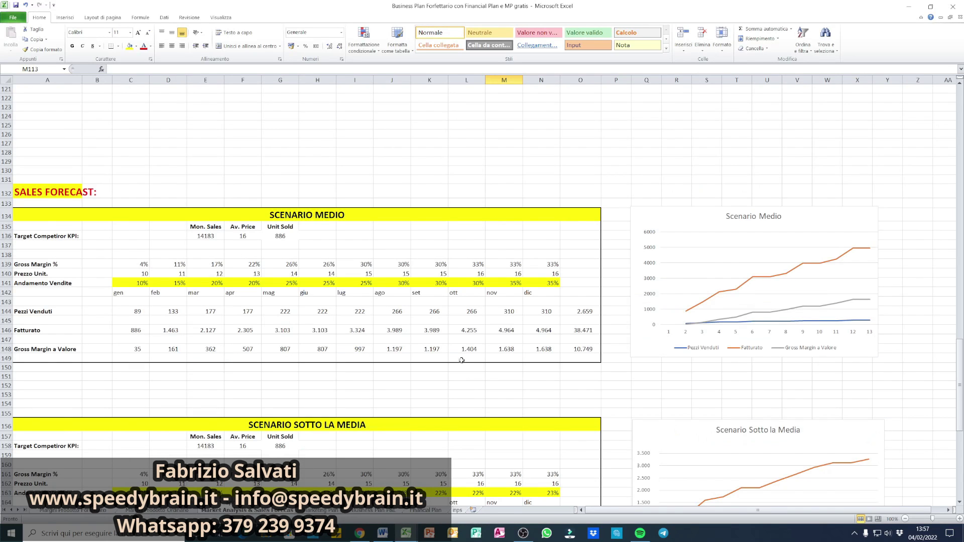
{"action": "scroll", "coordinate": [461, 360], "scroll_direction": "down", "scroll_amount": 2}
{"action": "scroll", "coordinate": [341, 318], "scroll_direction": "up", "scroll_amount": 4}
{"action": "scroll", "coordinate": [317, 318], "scroll_direction": "down", "scroll_amount": 4}
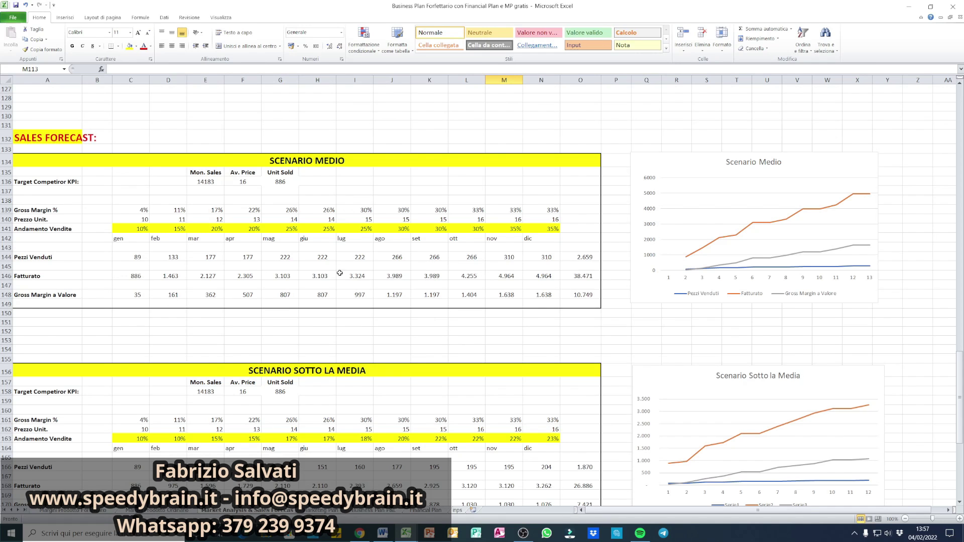
Calculate 25% of the annual Fatturato in cell O151 below the Scenario Medio table with the formula +O146*25/100
{"action": "left_click", "coordinate": [532, 277]}
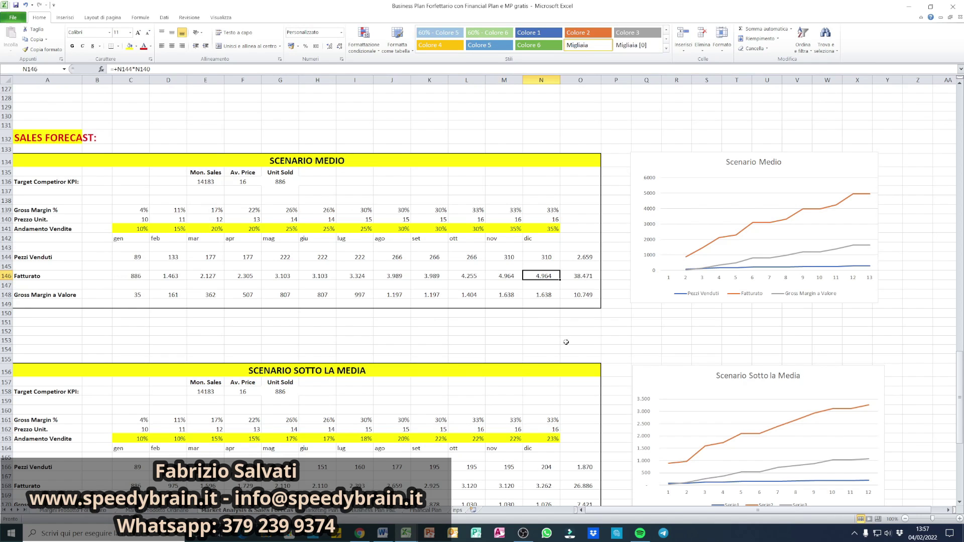
{"action": "left_click", "coordinate": [586, 321]}
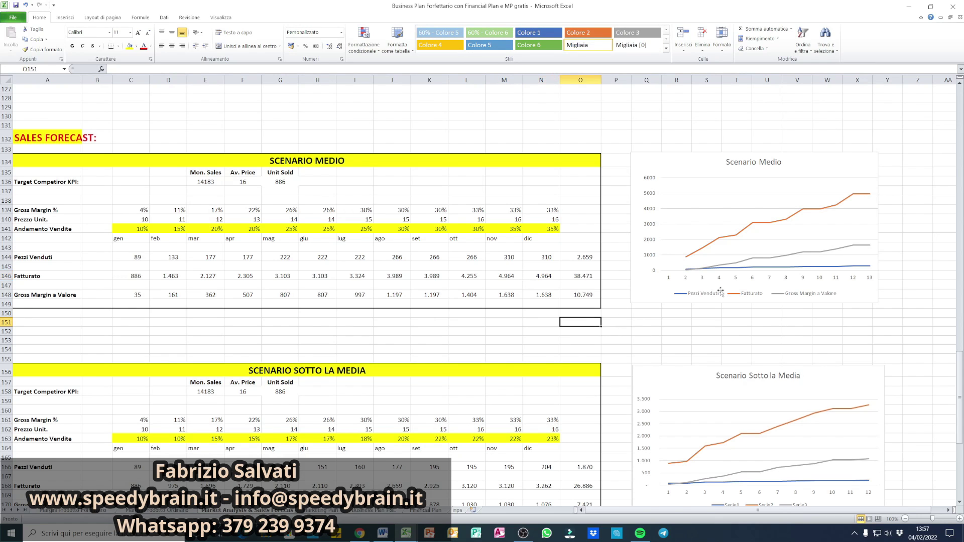
{"action": "type", "text": "+"}
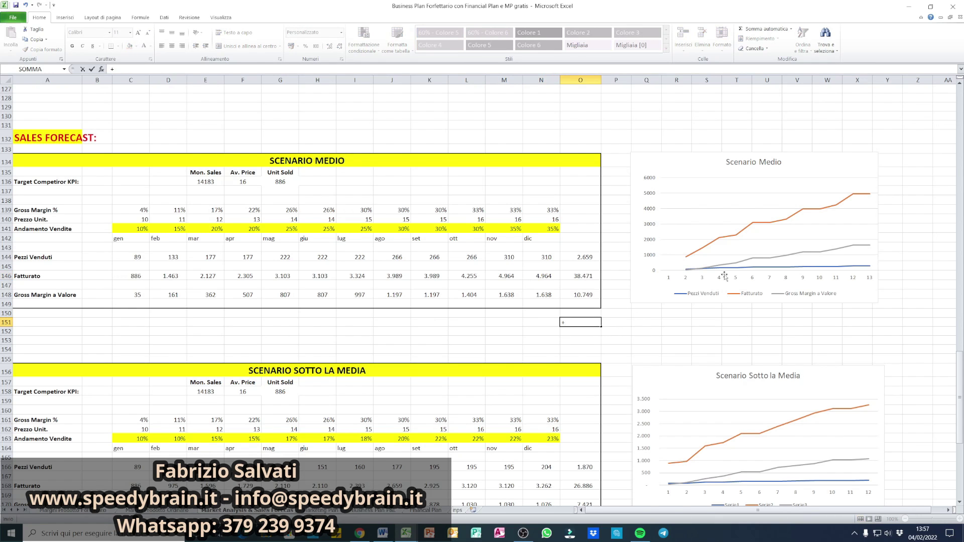
{"action": "left_click", "coordinate": [587, 276]}
{"action": "type", "text": "*25/100"}
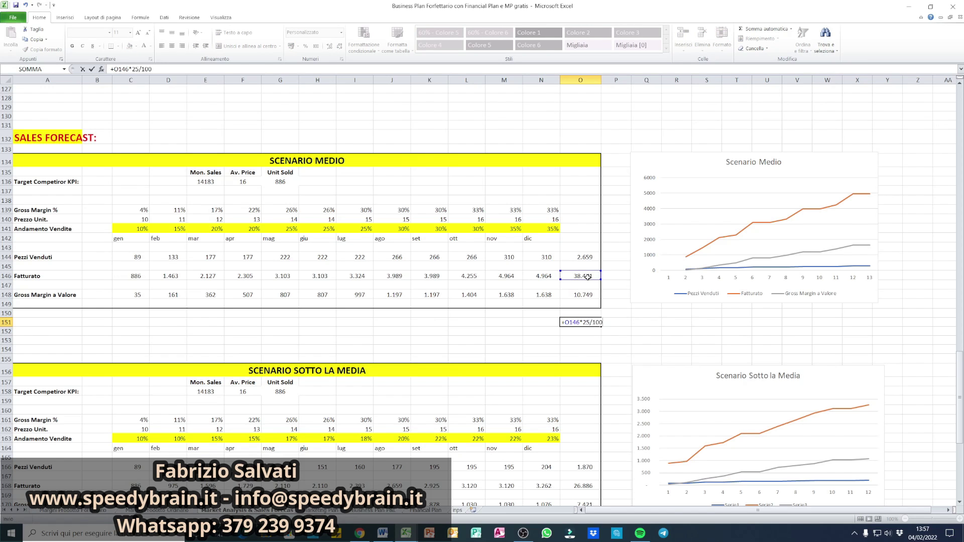
{"action": "key", "text": "Return"}
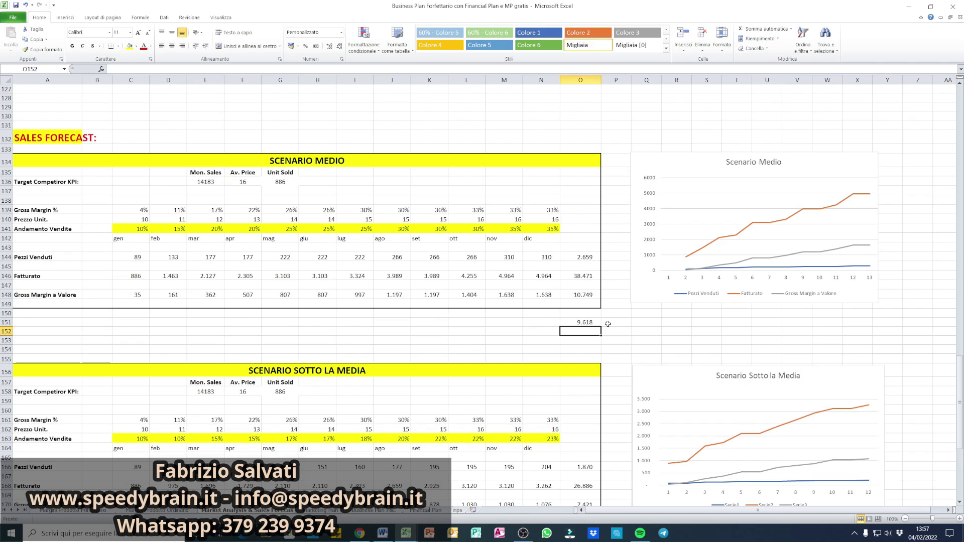
{"action": "left_click", "coordinate": [607, 324]}
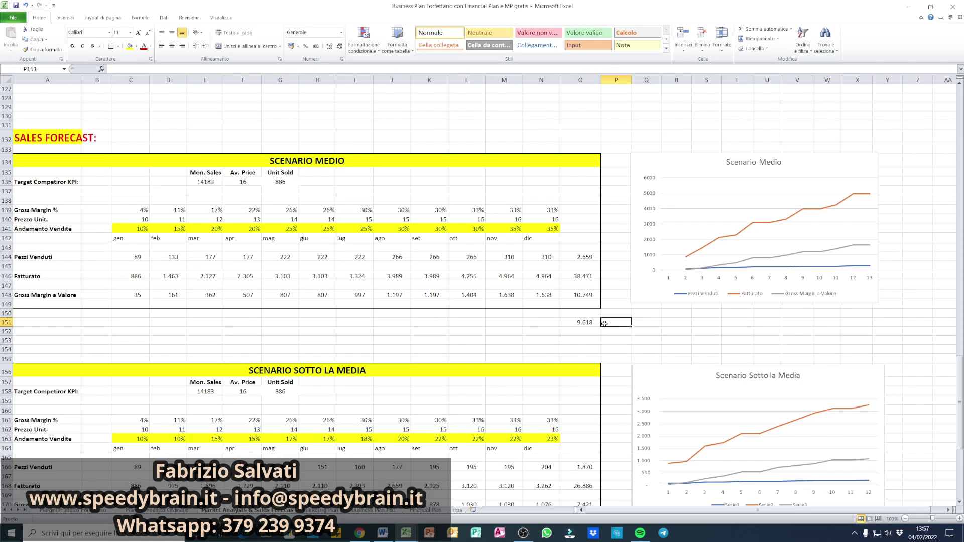
Try to copy the November Pezzi Venduti cell over the January to October cells of Scenario Medio
{"action": "left_click", "coordinate": [511, 275]}
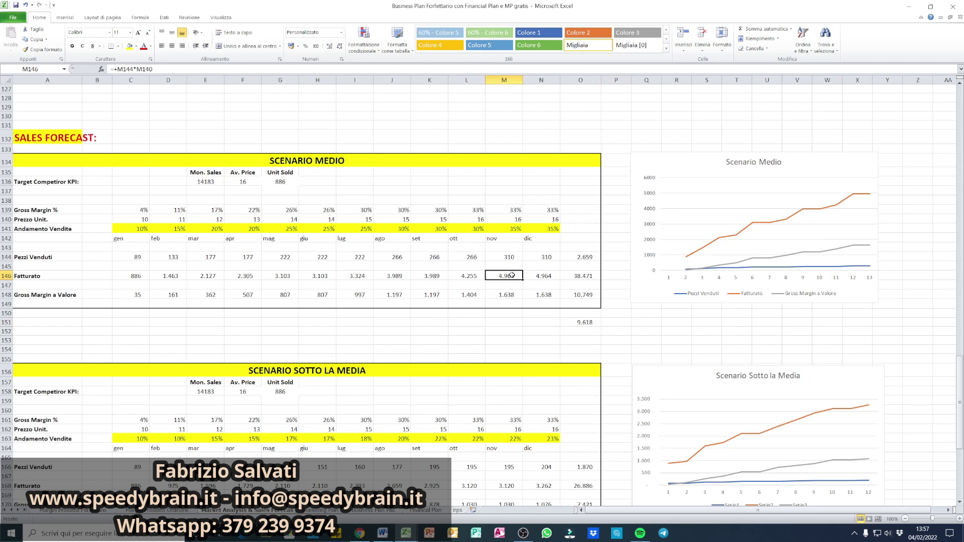
{"action": "key", "text": "ctrl+c"}
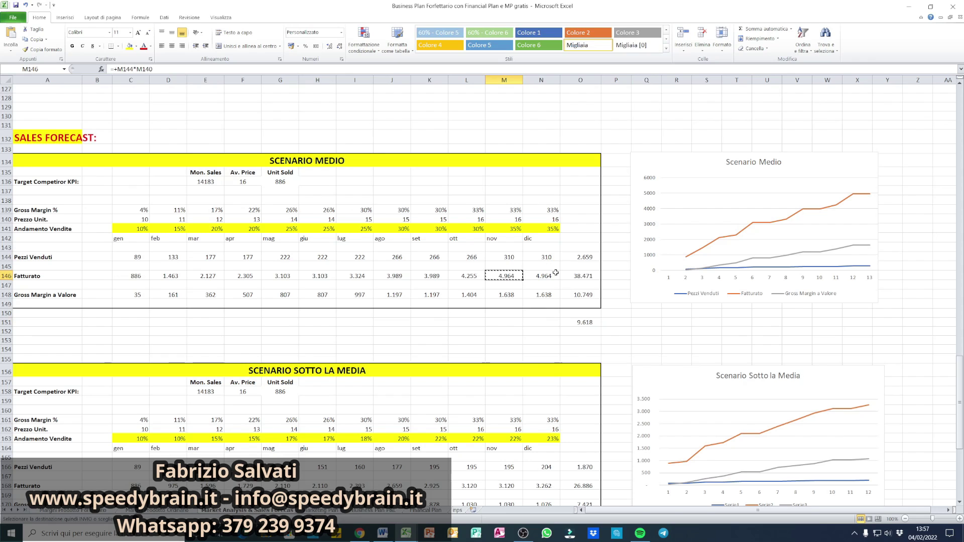
{"action": "left_click", "coordinate": [510, 257]}
{"action": "key", "text": "ctrl+c"}
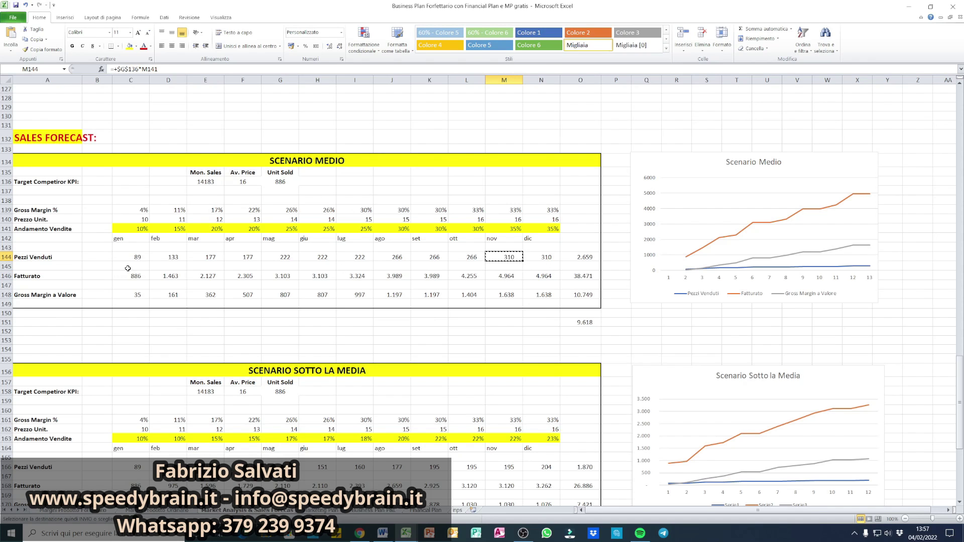
{"action": "left_click_drag", "start_coordinate": [125, 260], "coordinate": [475, 257]}
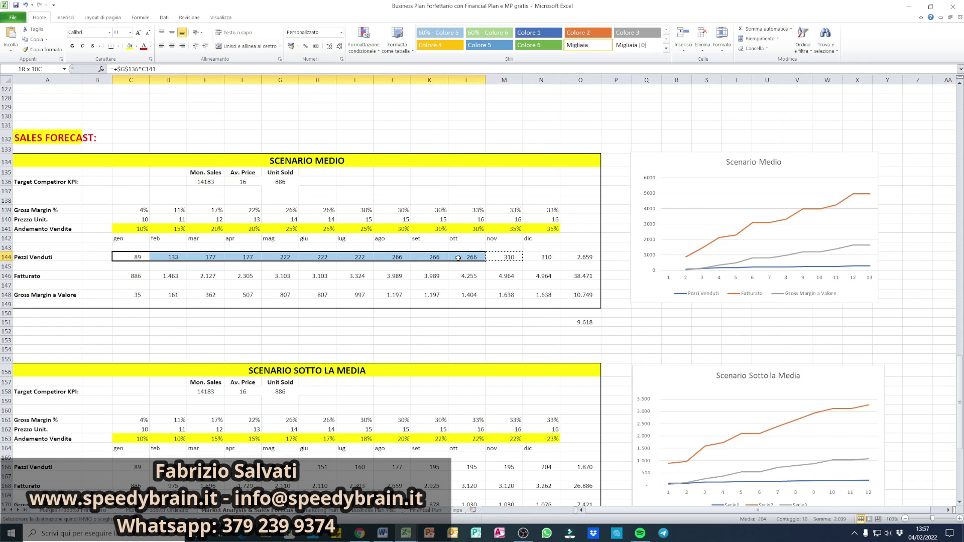
{"action": "key", "text": "ctrl+v"}
Try to paste the November Pezzi Venduti cell into the January cell only, and check the formulas for January and February
{"action": "left_click", "coordinate": [491, 258]}
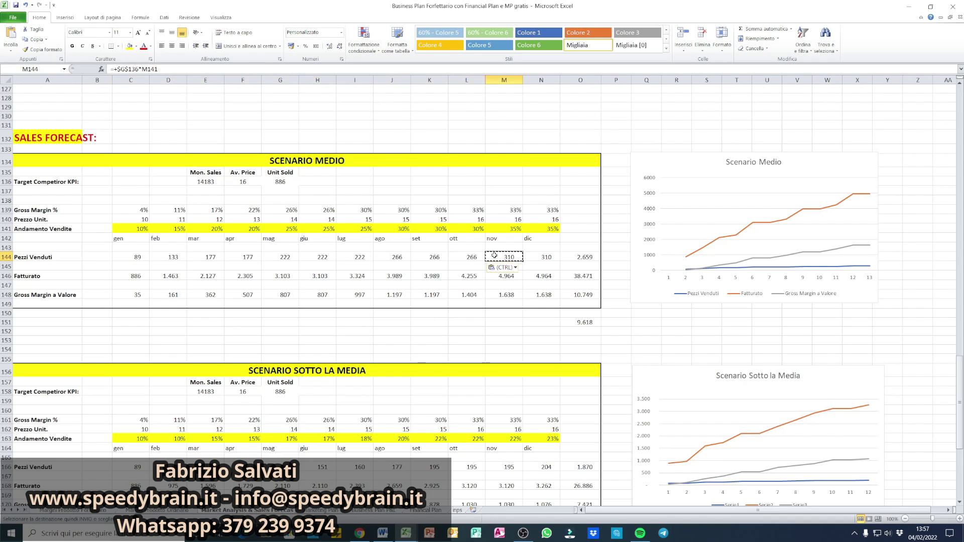
{"action": "left_click", "coordinate": [138, 257]}
{"action": "key", "text": "ctrl+v"}
{"action": "left_click", "coordinate": [519, 256]}
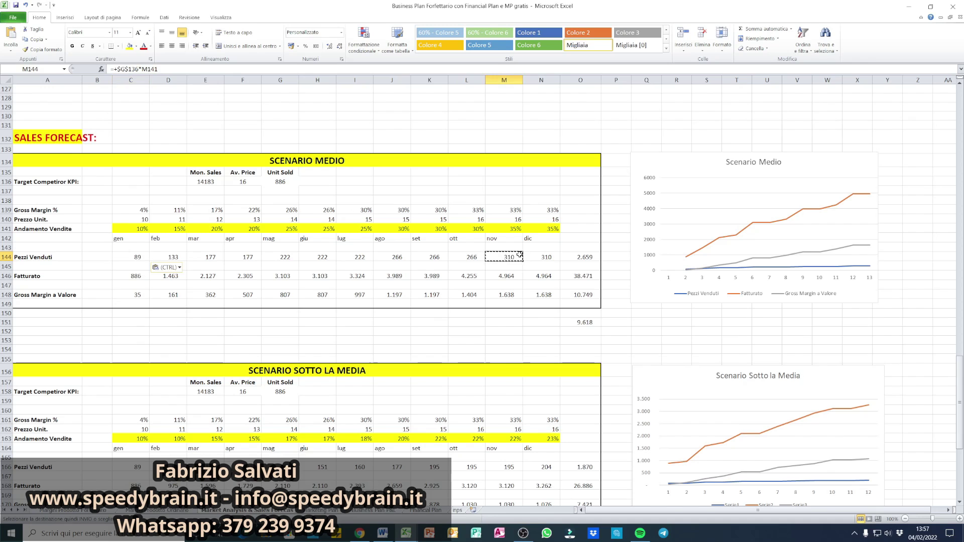
{"action": "left_click", "coordinate": [134, 256]}
{"action": "key", "text": "ctrl+v"}
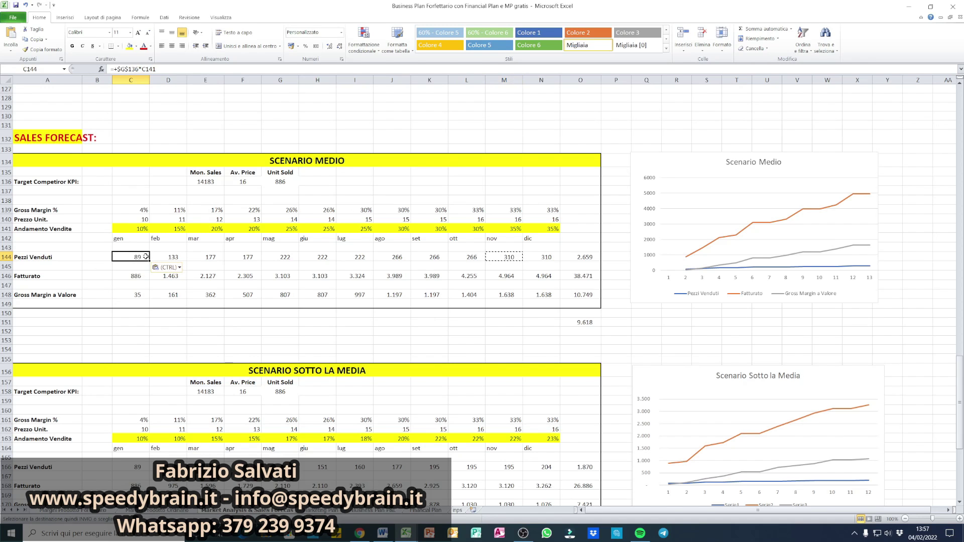
{"action": "left_click", "coordinate": [171, 255]}
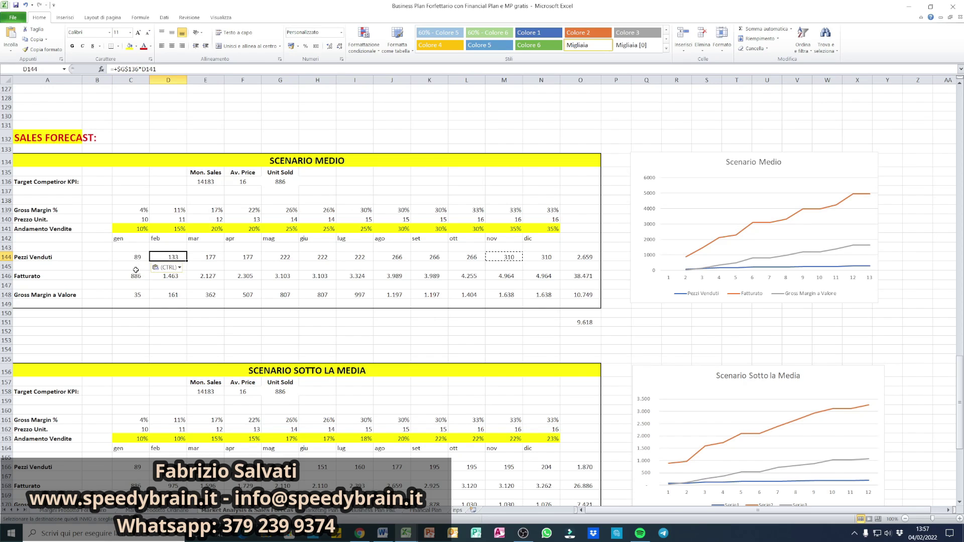
{"action": "left_click", "coordinate": [140, 255]}
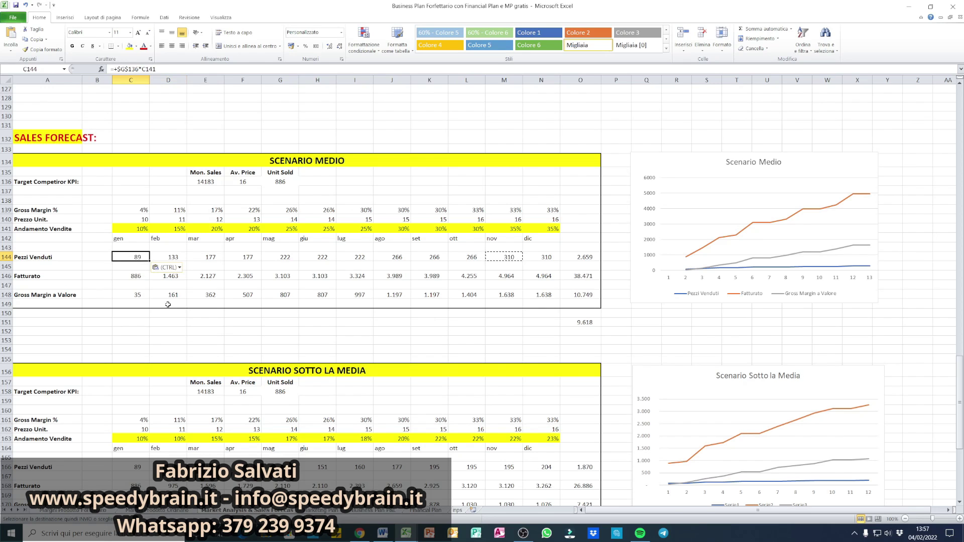
Set Andamento Vendite in Scenario Medio to 35% for January and copy it across February to December
{"action": "left_click", "coordinate": [147, 231]}
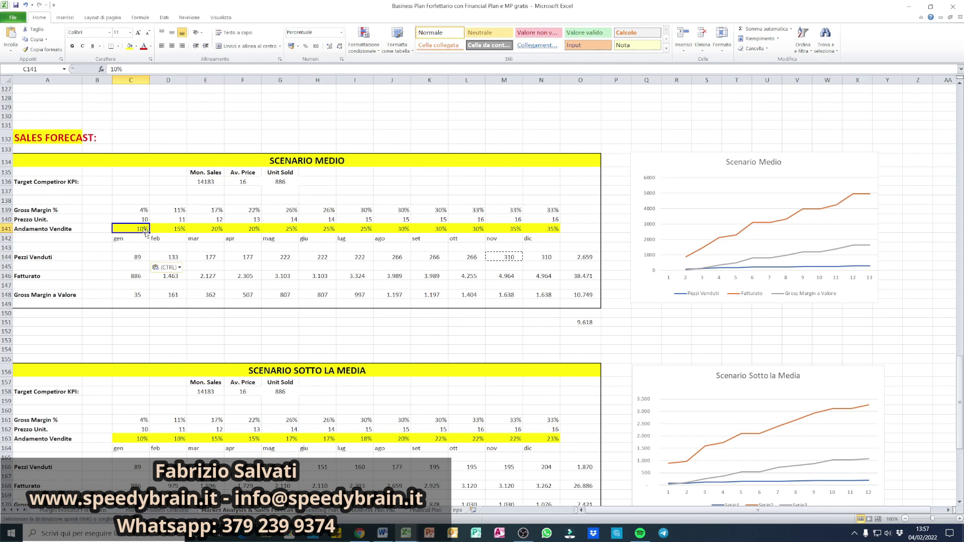
{"action": "type", "text": "35"}
{"action": "key", "text": "Tab"}
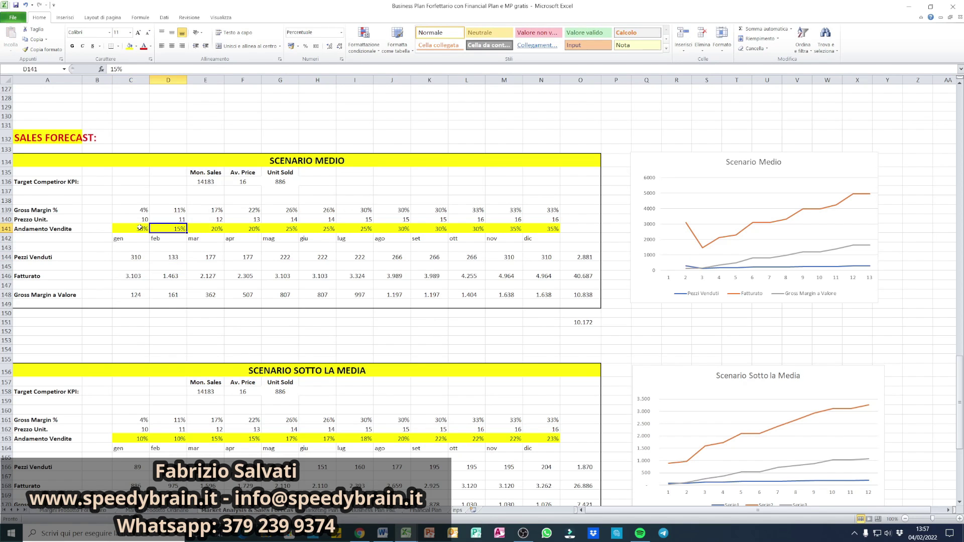
{"action": "left_click", "coordinate": [140, 227]}
{"action": "key", "text": "ctrl+c"}
{"action": "left_click_drag", "start_coordinate": [156, 230], "coordinate": [544, 231]}
{"action": "key", "text": "ctrl+v"}
{"action": "left_click", "coordinate": [543, 238]}
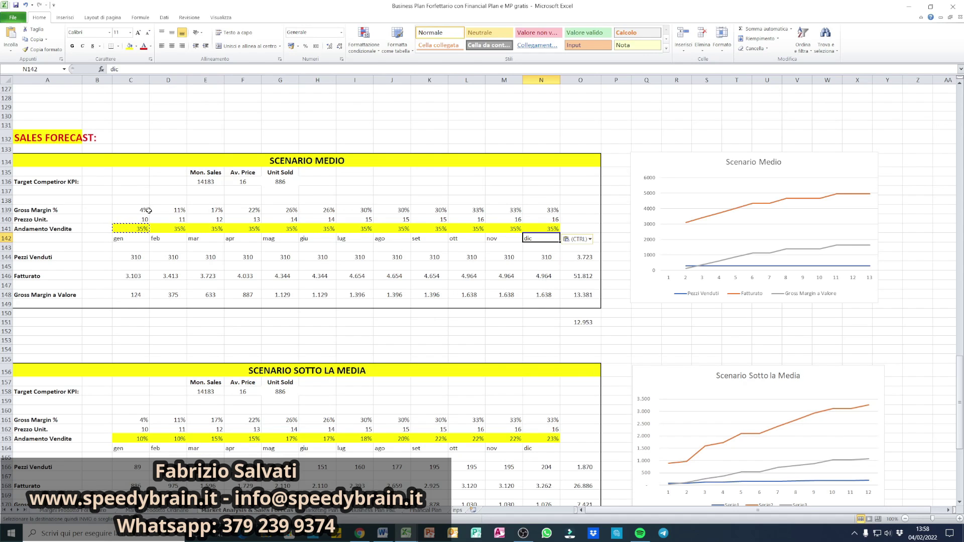
Copy the October Gross Margin of 33% over the January to September cells in Scenario Medio
{"action": "left_click", "coordinate": [482, 211]}
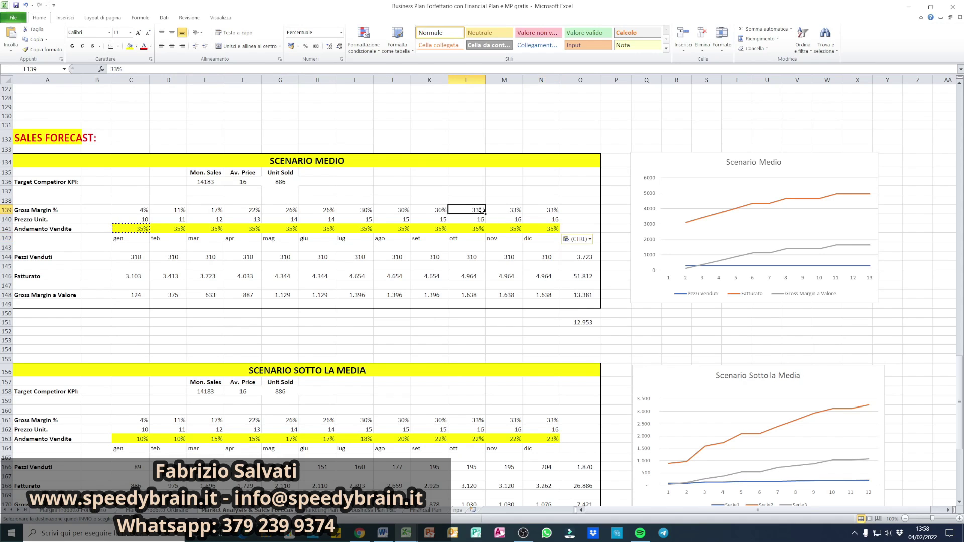
{"action": "key", "text": "ctrl+c"}
{"action": "left_click_drag", "start_coordinate": [143, 210], "coordinate": [434, 211]}
{"action": "key", "text": "ctrl+v"}
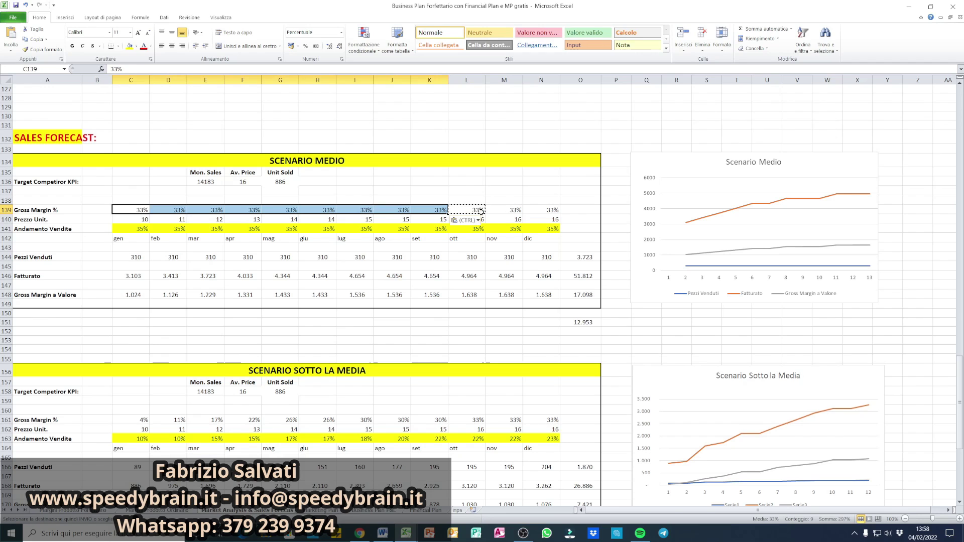
{"action": "left_click", "coordinate": [538, 324]}
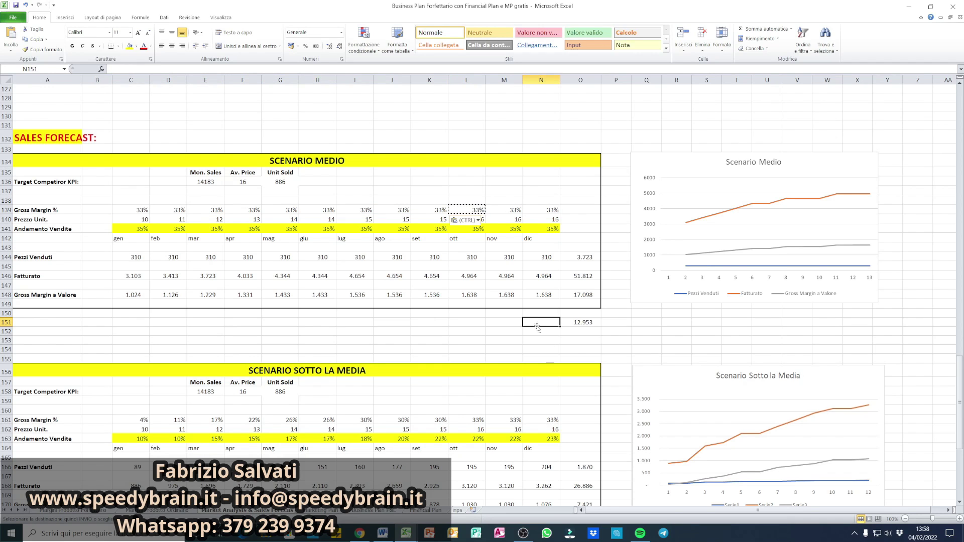
Change the formula in cell O151 to multiply the annual Fatturato by 0,33
{"action": "left_click", "coordinate": [589, 275]}
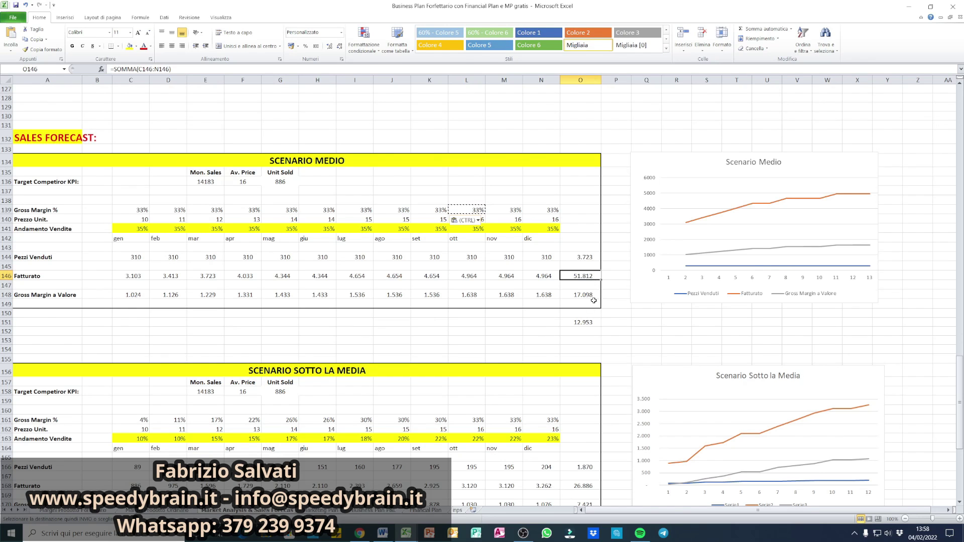
{"action": "left_click", "coordinate": [583, 324]}
{"action": "left_click", "coordinate": [159, 70]}
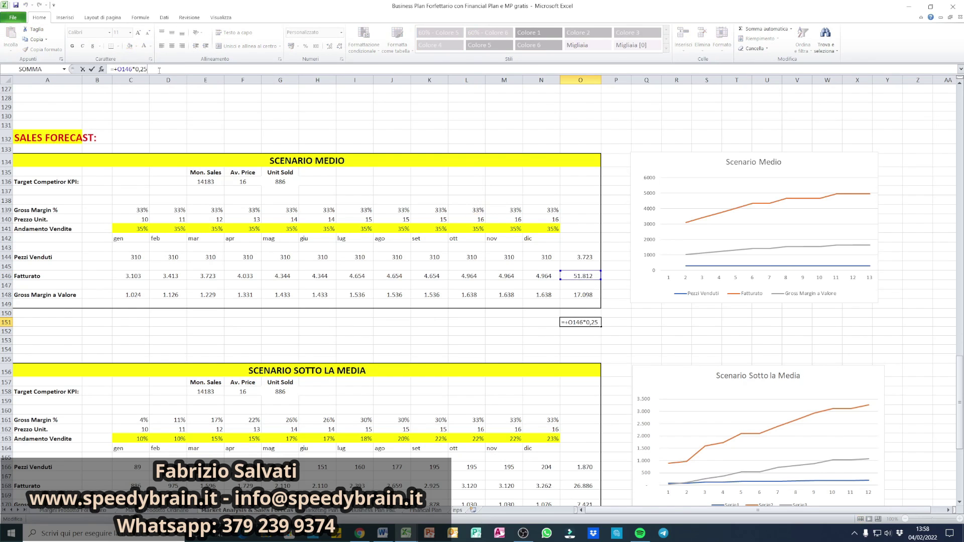
{"action": "key", "text": "BackSpace"}
{"action": "key", "text": "BackSpace"}
{"action": "type", "text": "33"}
{"action": "key", "text": "Return"}
{"action": "left_click", "coordinate": [576, 322]}
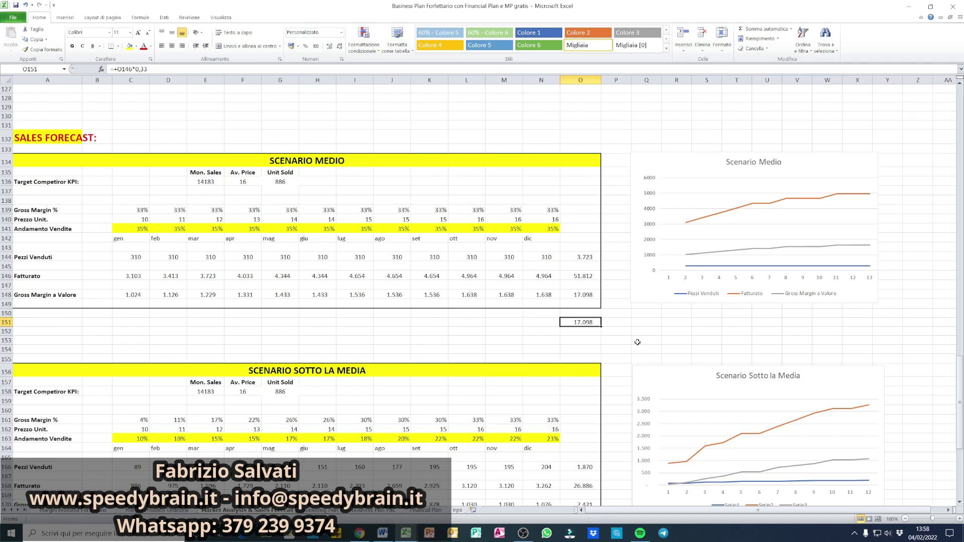
Calculate the monthly average margin in cell P151 with the formula +O151/12
{"action": "left_click", "coordinate": [605, 322]}
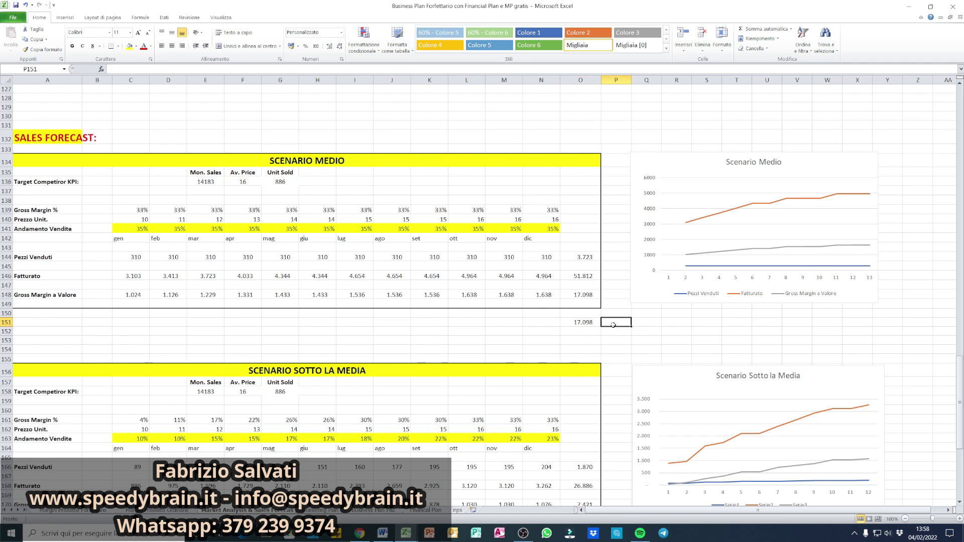
{"action": "type", "text": "+"}
{"action": "left_click", "coordinate": [569, 322]}
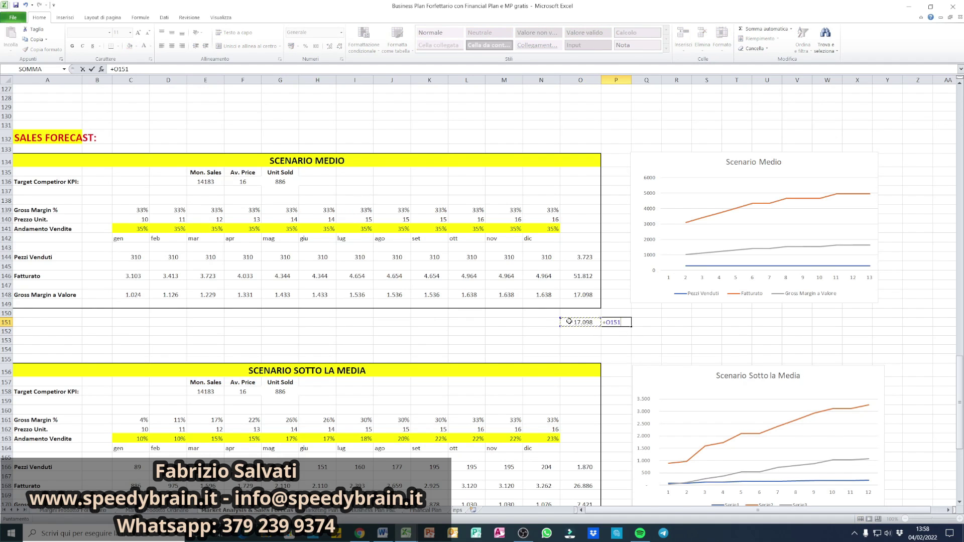
{"action": "type", "text": "/12"}
{"action": "key", "text": "Return"}
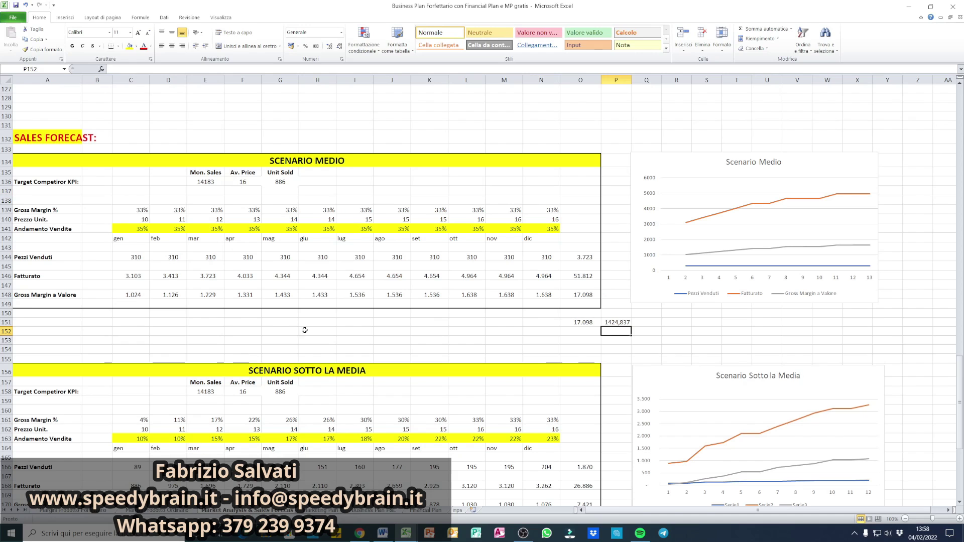
Copy the October Prezzo Unit. of 16 over the January to September cells in Scenario Medio
{"action": "left_click", "coordinate": [481, 220]}
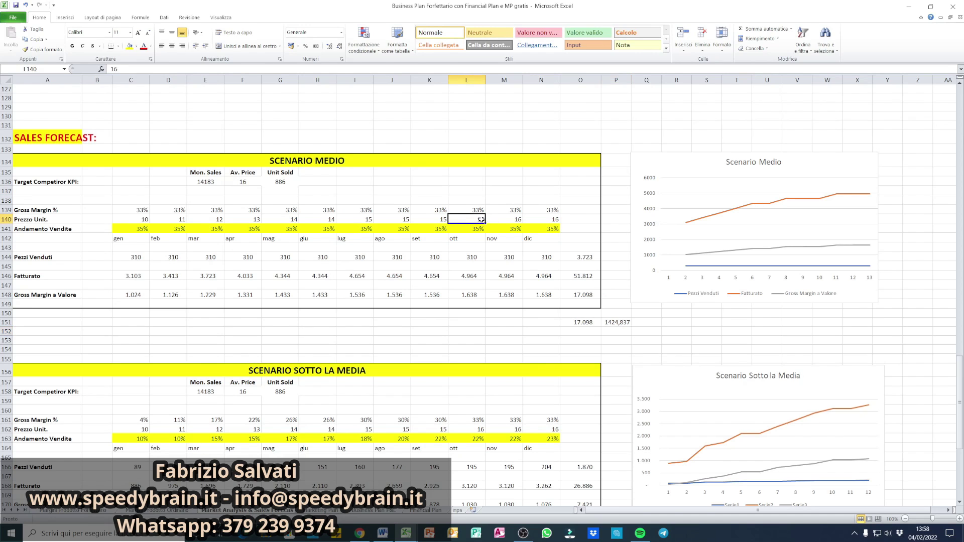
{"action": "key", "text": "ctrl+c"}
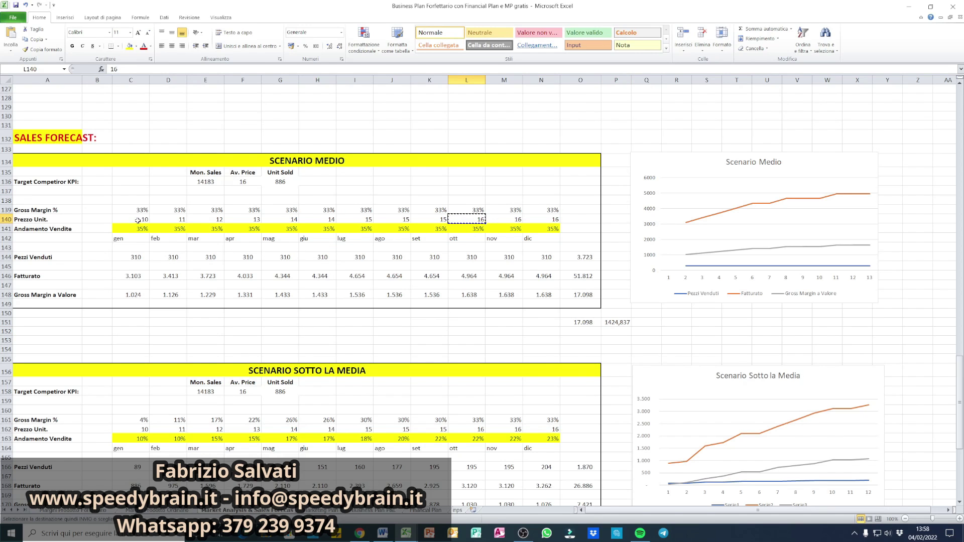
{"action": "left_click", "coordinate": [137, 221]}
{"action": "left_click_drag", "start_coordinate": [137, 221], "coordinate": [424, 217]}
{"action": "key", "text": "ctrl+v"}
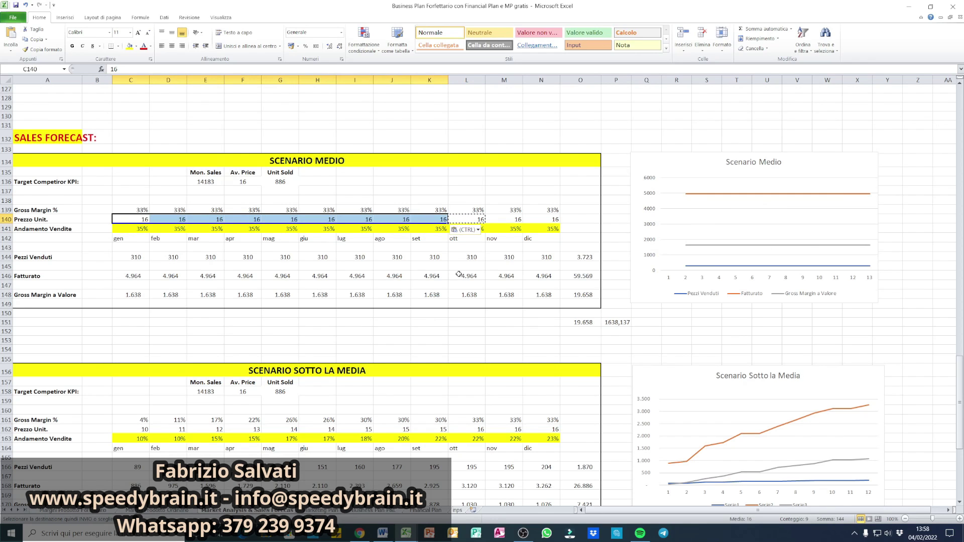
Clear the monthly average formula from cell P151
{"action": "left_click", "coordinate": [467, 313]}
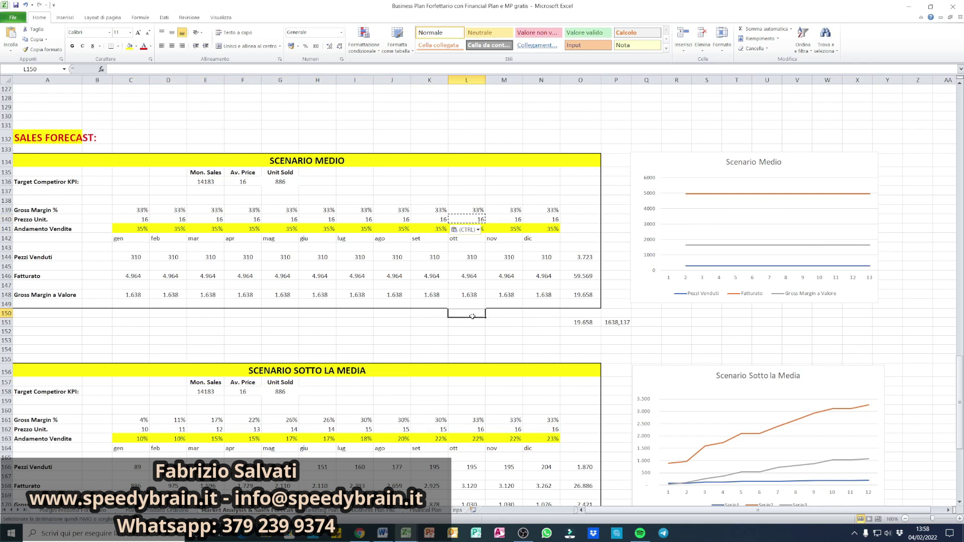
{"action": "left_click", "coordinate": [657, 340]}
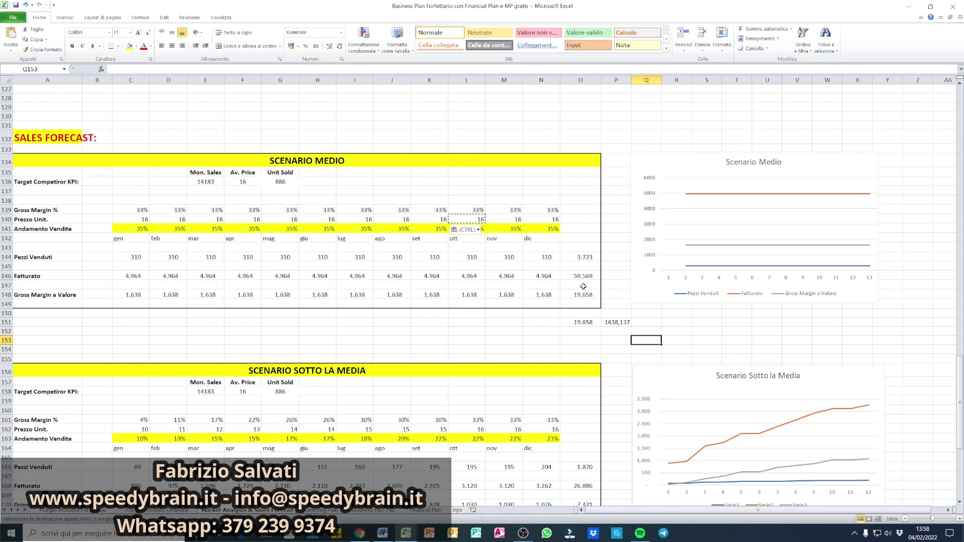
{"action": "left_click", "coordinate": [622, 320]}
{"action": "key", "text": "Delete"}
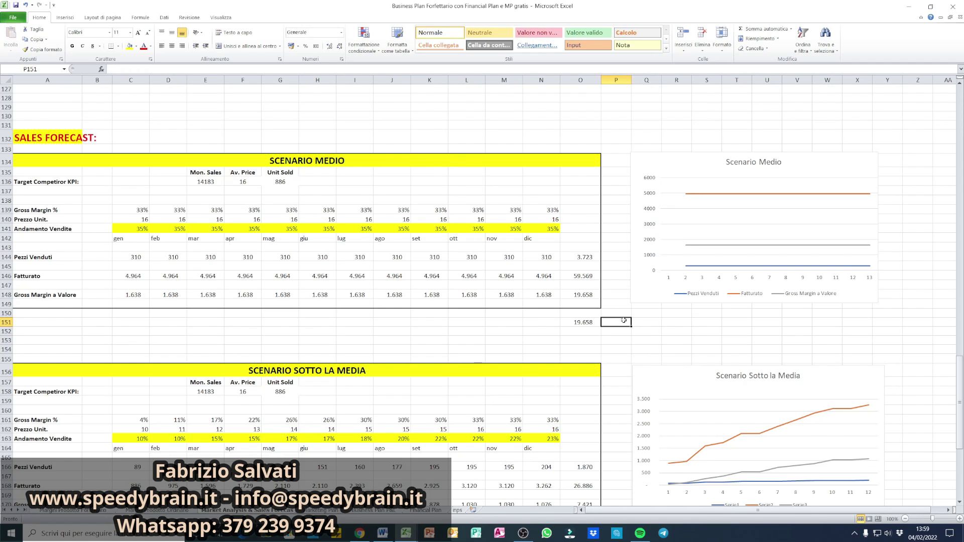
Calculate the monthly average margin in cell O152 with the formula +O151/12
{"action": "left_click", "coordinate": [588, 323]}
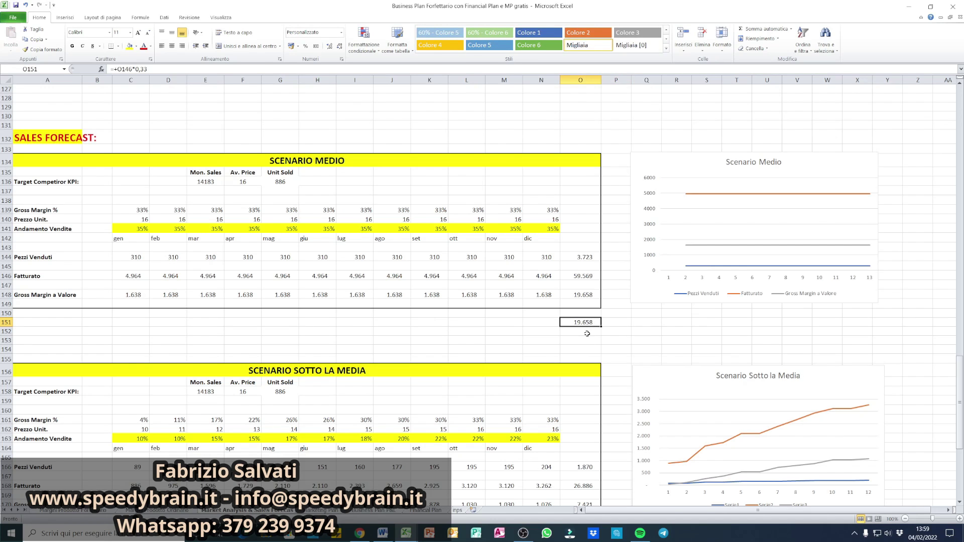
{"action": "left_click", "coordinate": [571, 332]}
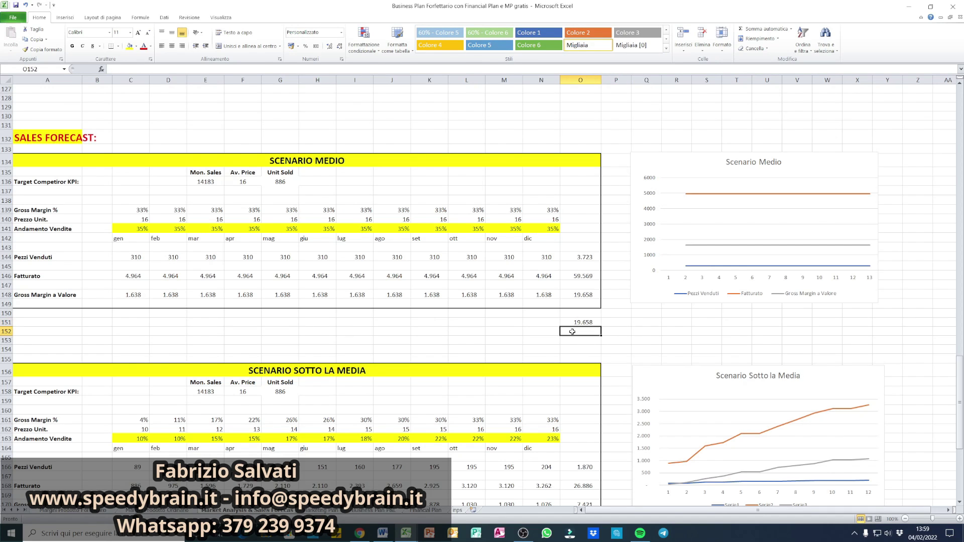
{"action": "type", "text": "+"}
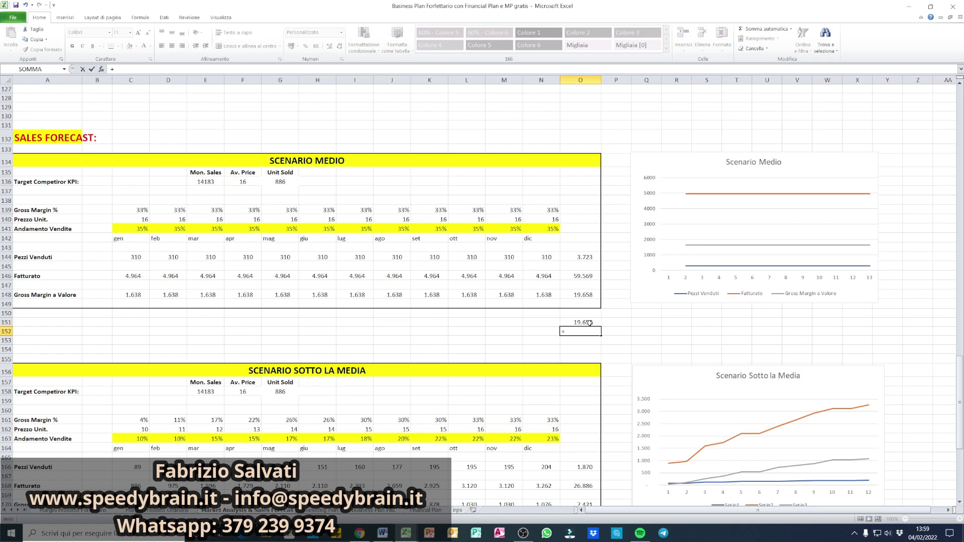
{"action": "left_click", "coordinate": [588, 321]}
{"action": "type", "text": "/12"}
{"action": "key", "text": "Return"}
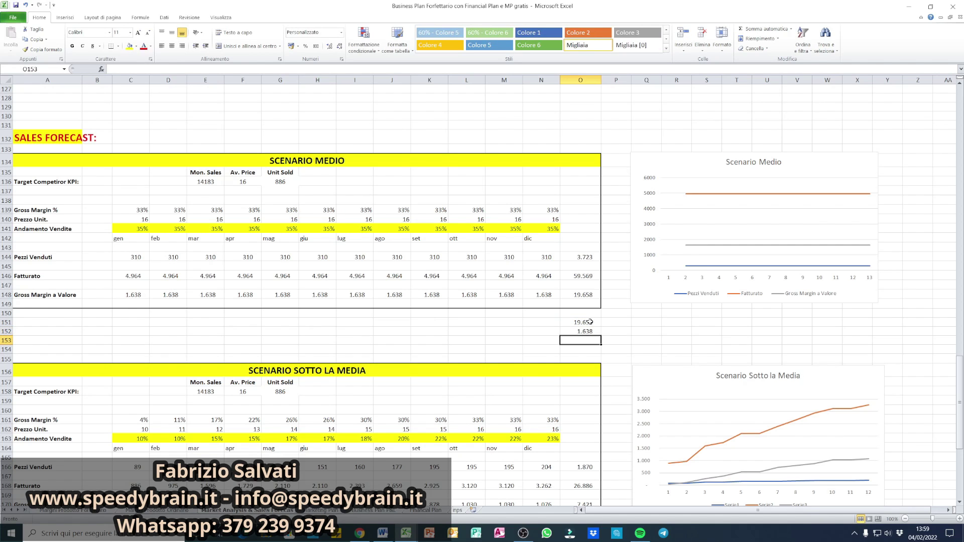
{"action": "left_click", "coordinate": [581, 332]}
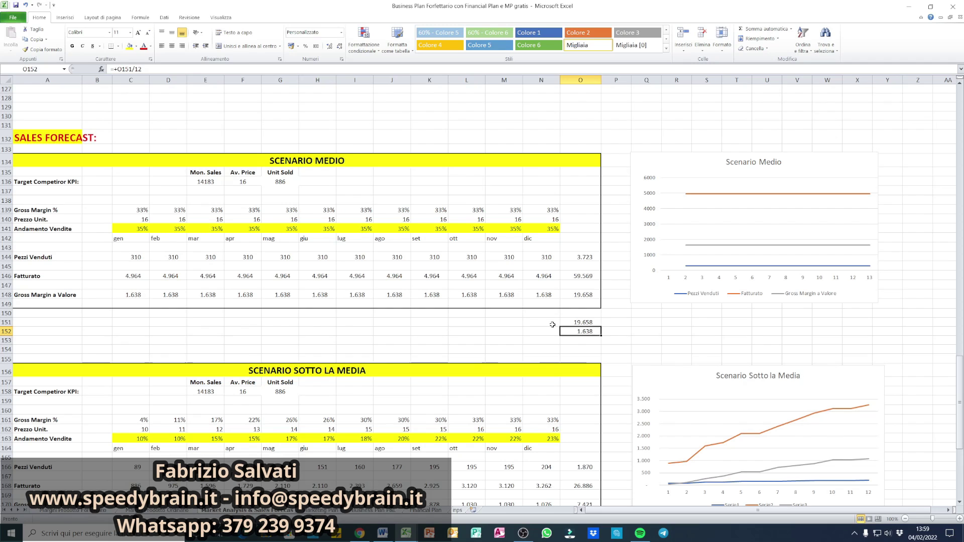
Multiply the annual margin by five in cell P151 with the formula +O151*5
{"action": "left_click", "coordinate": [615, 323]}
{"action": "type", "text": "+"}
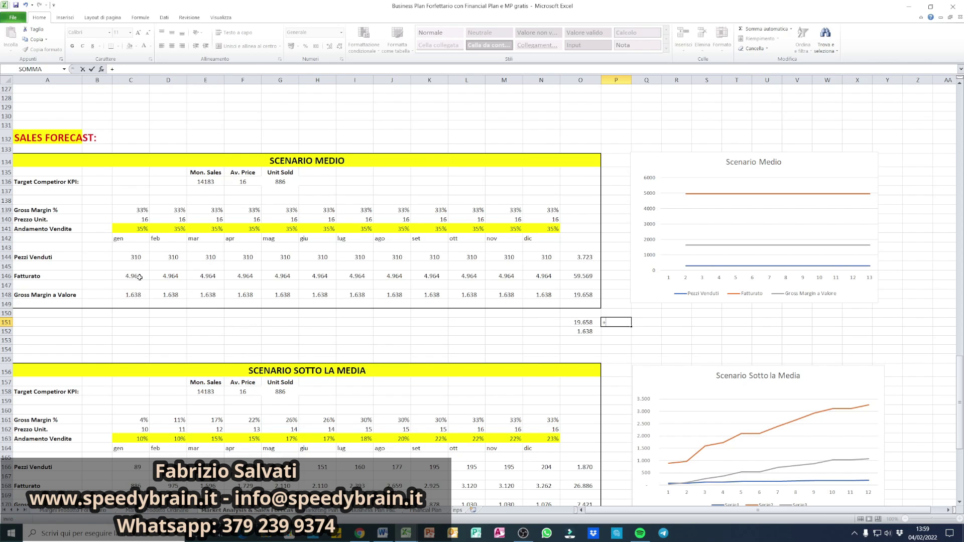
{"action": "left_click", "coordinate": [582, 320]}
{"action": "type", "text": "*5"}
{"action": "key", "text": "Return"}
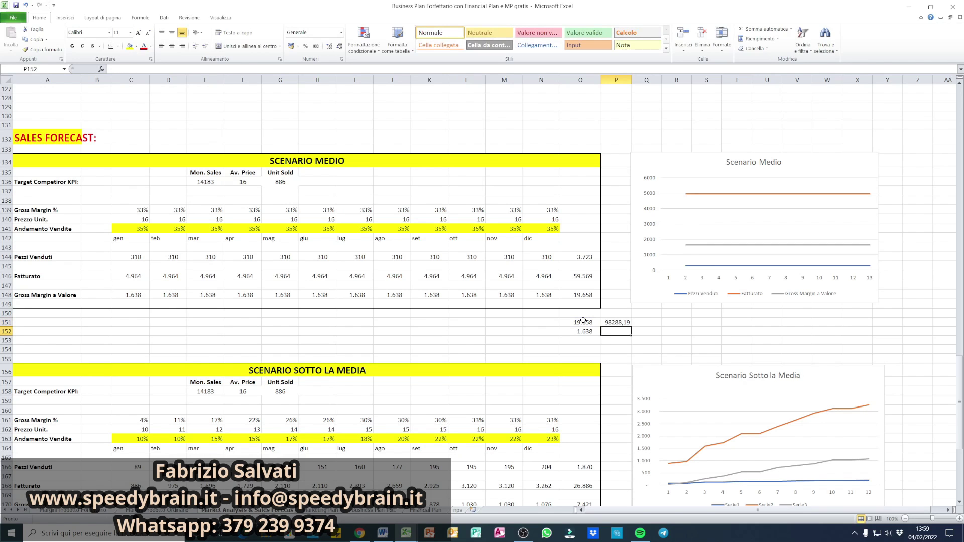
Multiply the monthly margin by five in cell P152 with the formula +O152*5
{"action": "type", "text": "+"}
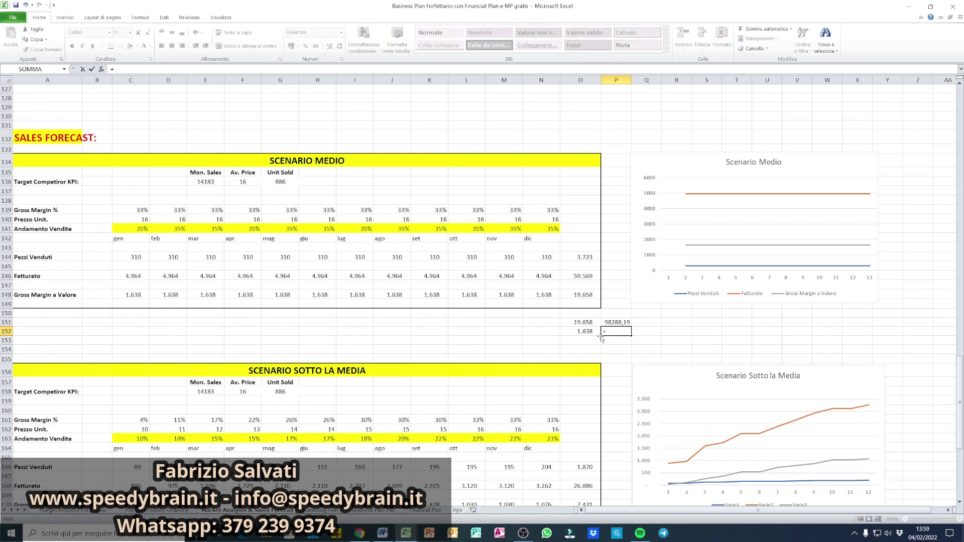
{"action": "left_click", "coordinate": [586, 331]}
{"action": "type", "text": "/*5"}
{"action": "key", "text": "Return"}
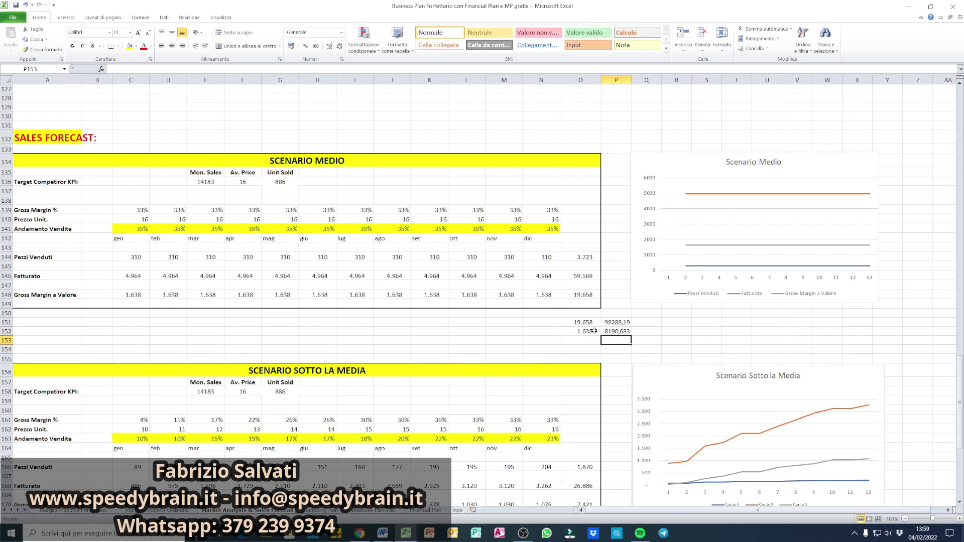
{"action": "left_click", "coordinate": [613, 329]}
Enter 1000 in cell C151 and 3000 in cell D151, below the January and February columns of Scenario Medio
{"action": "left_click", "coordinate": [131, 322]}
{"action": "type", "text": "100"}
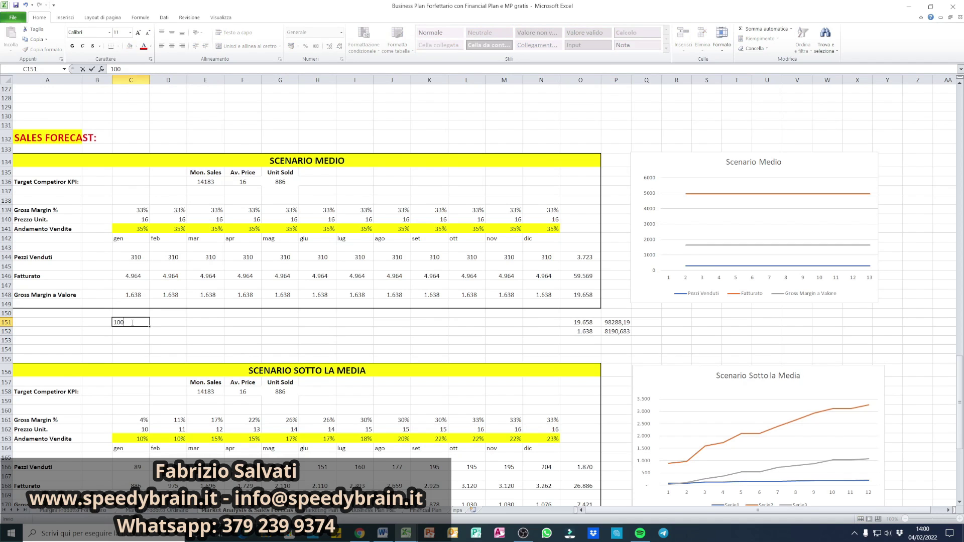
{"action": "type", "text": "0"}
{"action": "key", "text": "Tab"}
{"action": "type", "text": "3"}
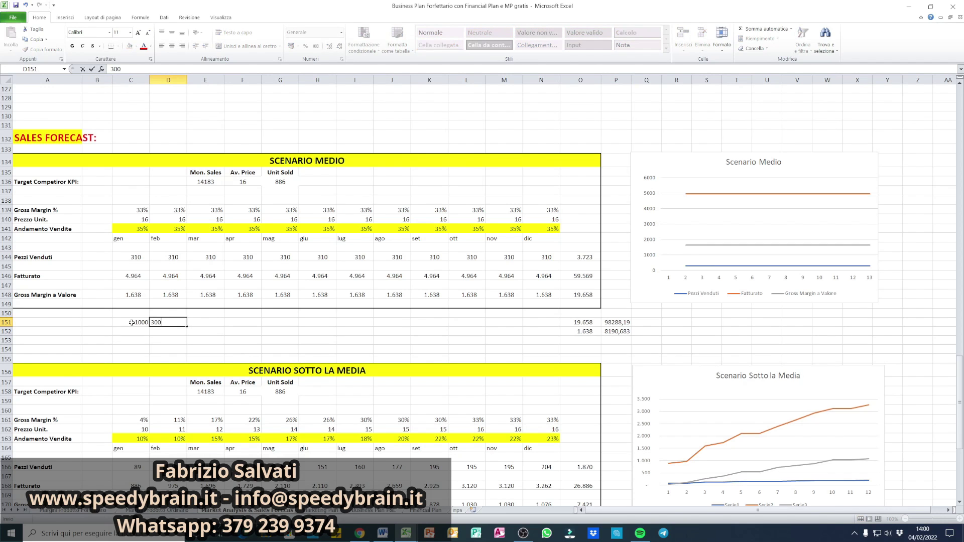
{"action": "key", "text": "Tab"}
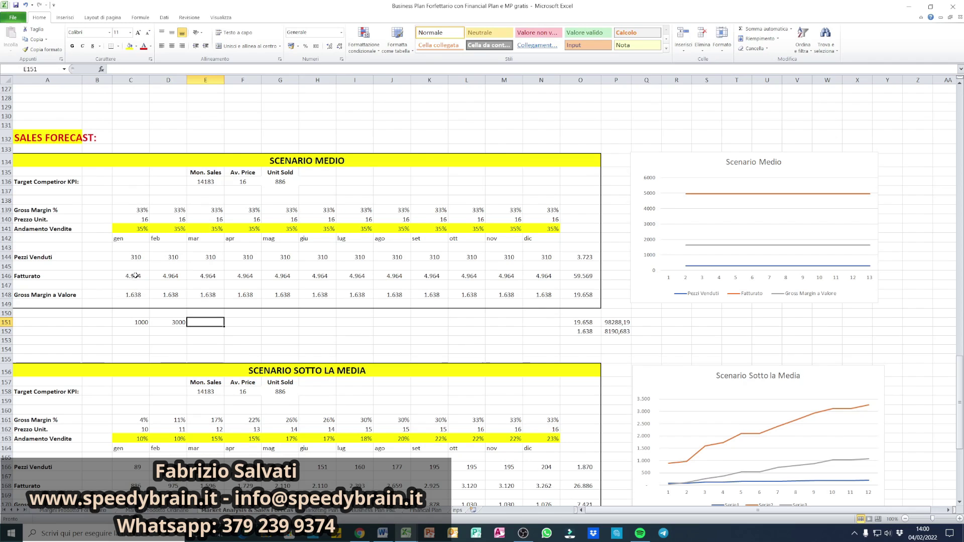
{"action": "left_click", "coordinate": [513, 211]}
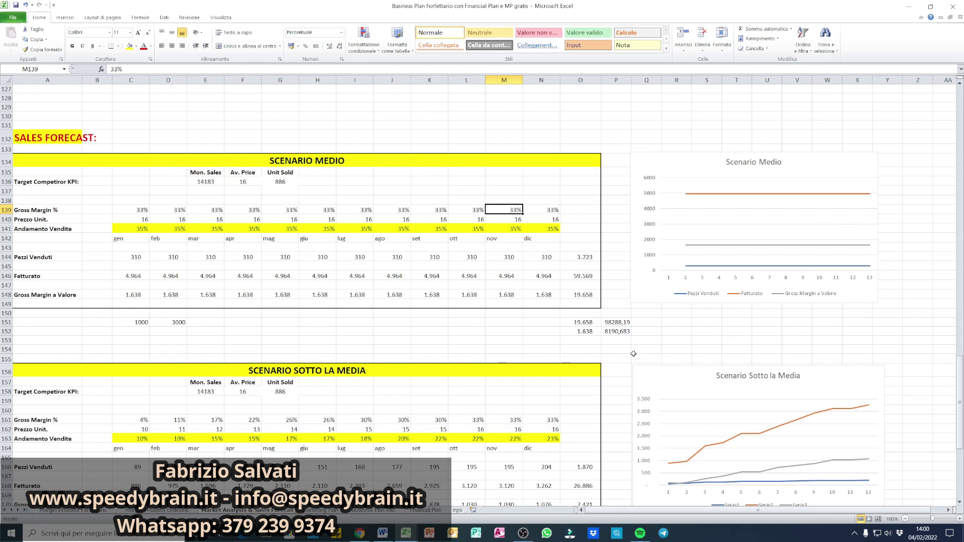
Change the formula in cell P152 to multiply the monthly margin in O152 by 3
{"action": "left_click", "coordinate": [615, 331]}
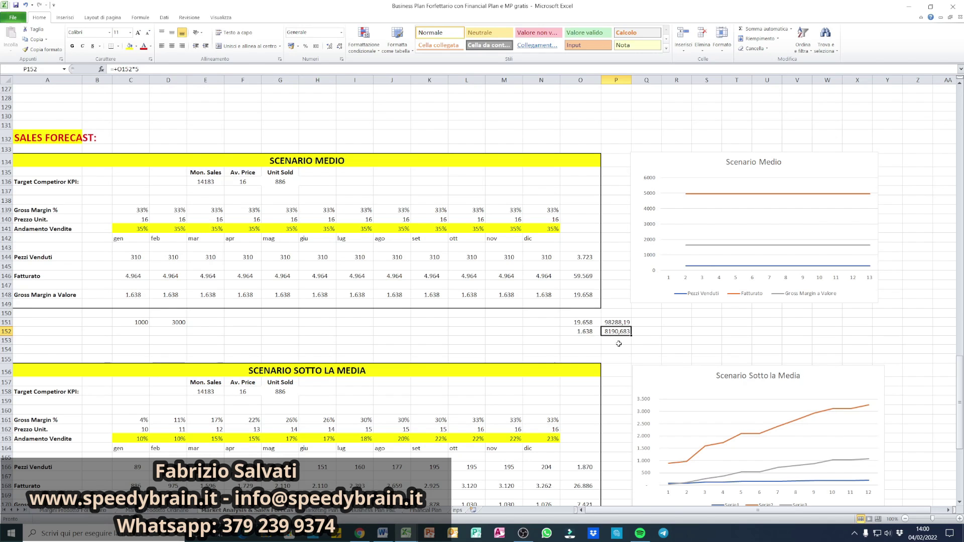
{"action": "left_click", "coordinate": [158, 69]}
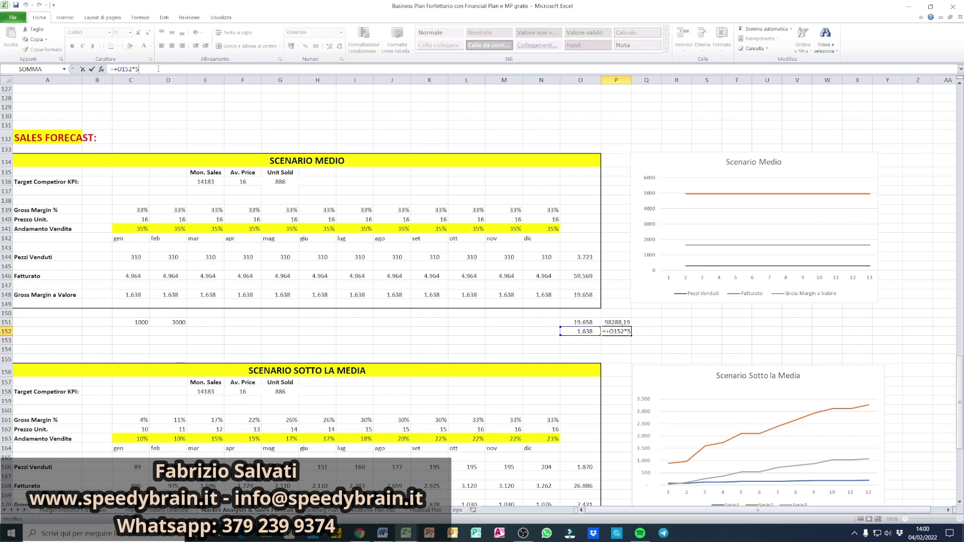
{"action": "key", "text": "Return"}
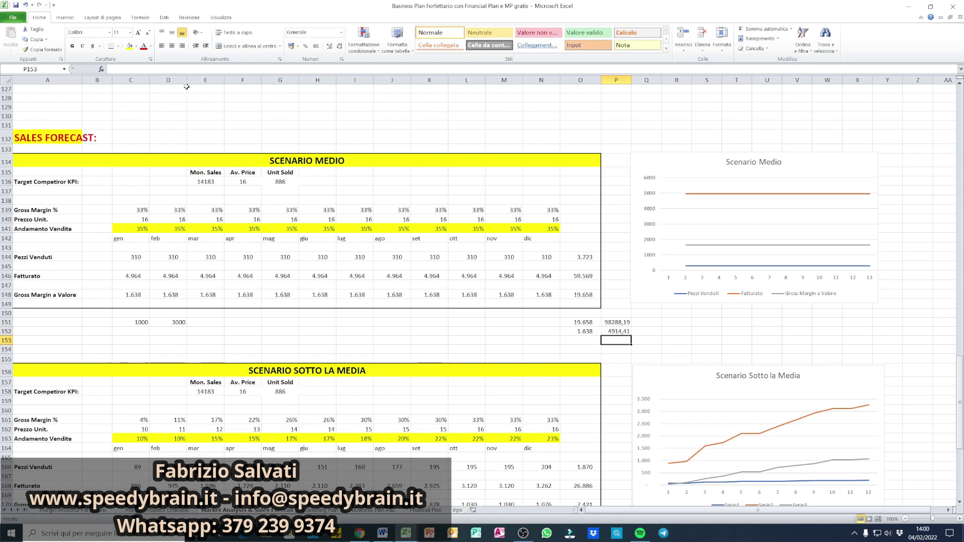
{"action": "left_click", "coordinate": [615, 330]}
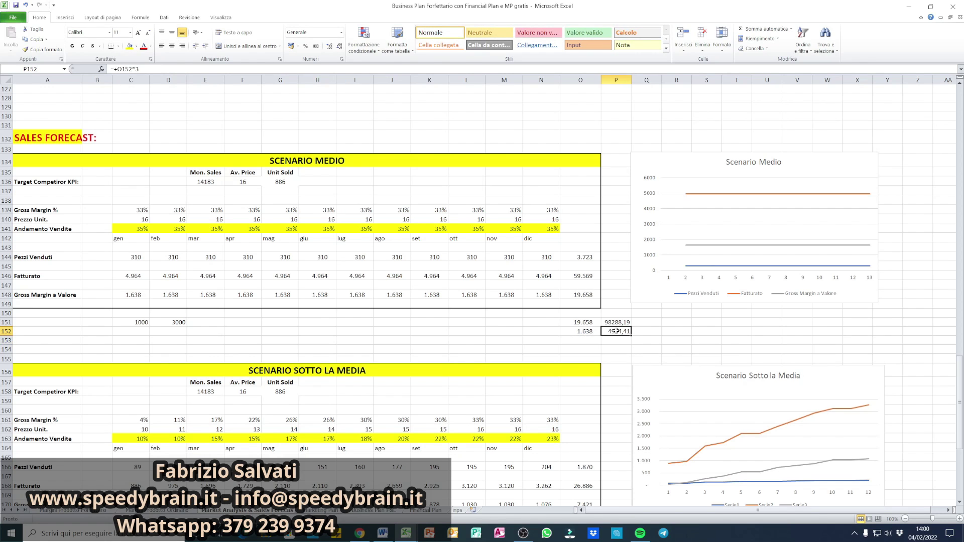